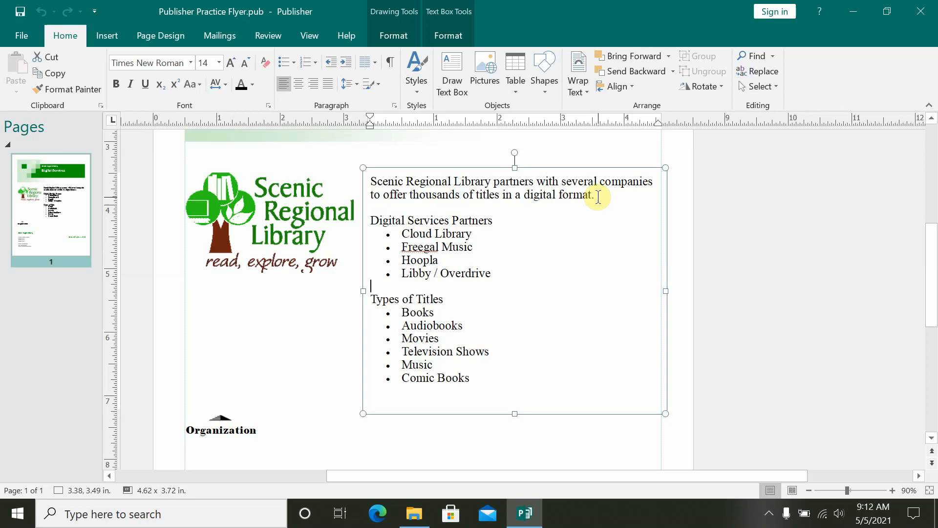
- Change the font of the introductory paragraph about Scenic Regional Library's digital partners to Palatino Linotype
{"action": "left_click", "coordinate": [598, 197]}
{"action": "left_click_drag", "start_coordinate": [604, 192], "coordinate": [373, 180]}
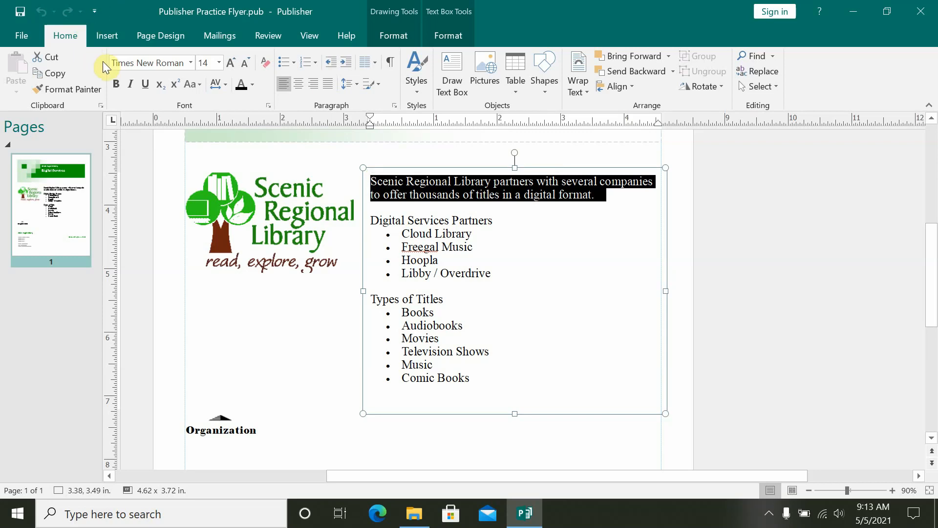
{"action": "left_click", "coordinate": [191, 62]}
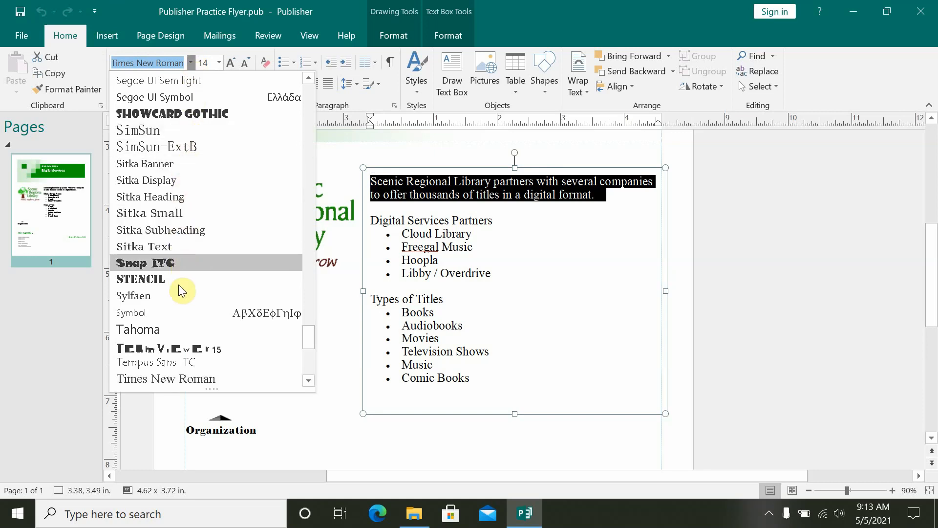
{"action": "scroll", "coordinate": [178, 293], "scroll_direction": "up", "scroll_amount": 2}
{"action": "scroll", "coordinate": [178, 293], "scroll_direction": "up", "scroll_amount": 7}
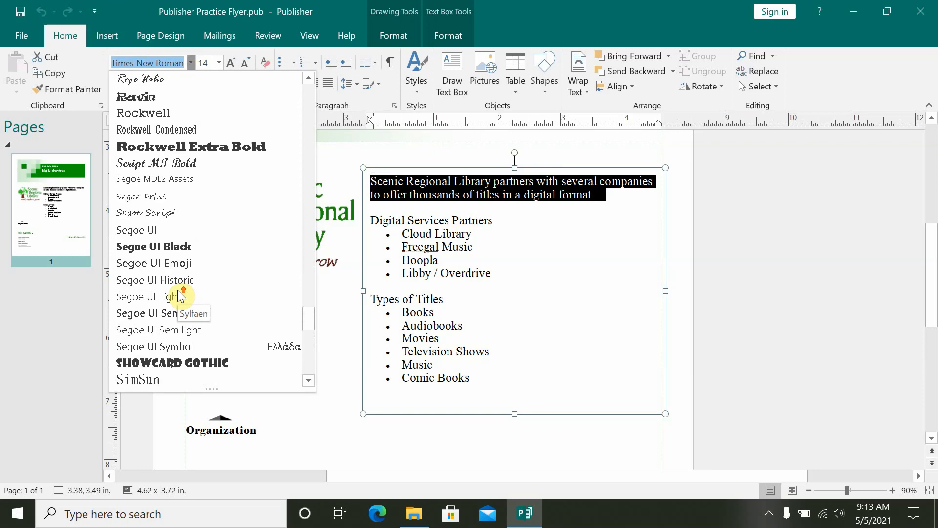
{"action": "scroll", "coordinate": [177, 289], "scroll_direction": "up", "scroll_amount": 1}
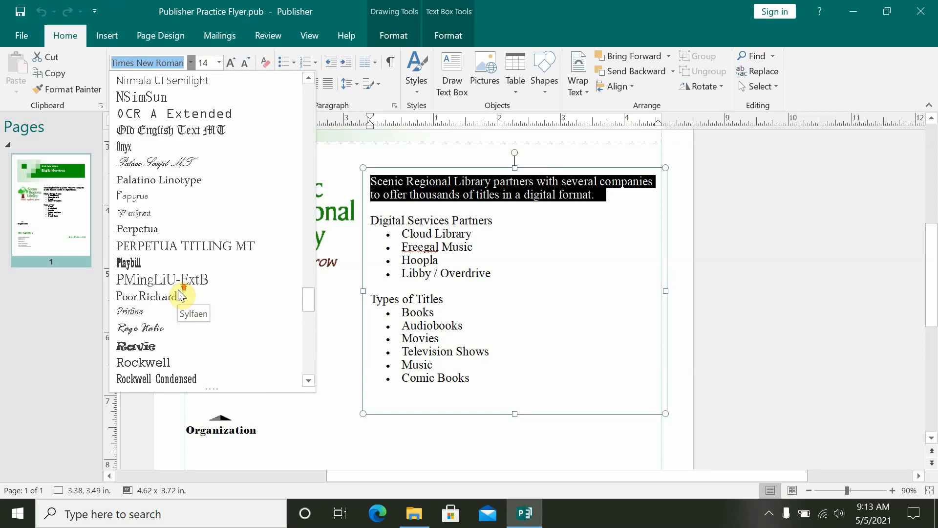
{"action": "left_click", "coordinate": [192, 180]}
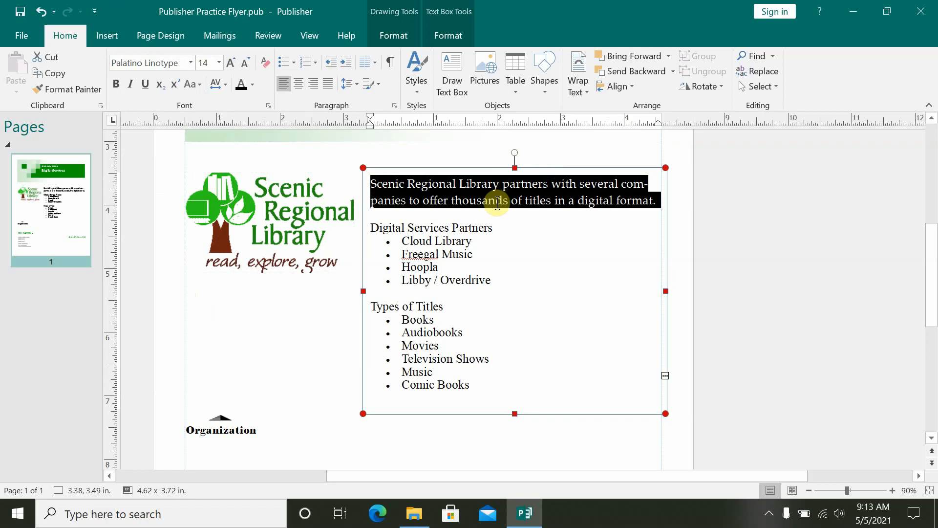
{"action": "left_click", "coordinate": [501, 219]}
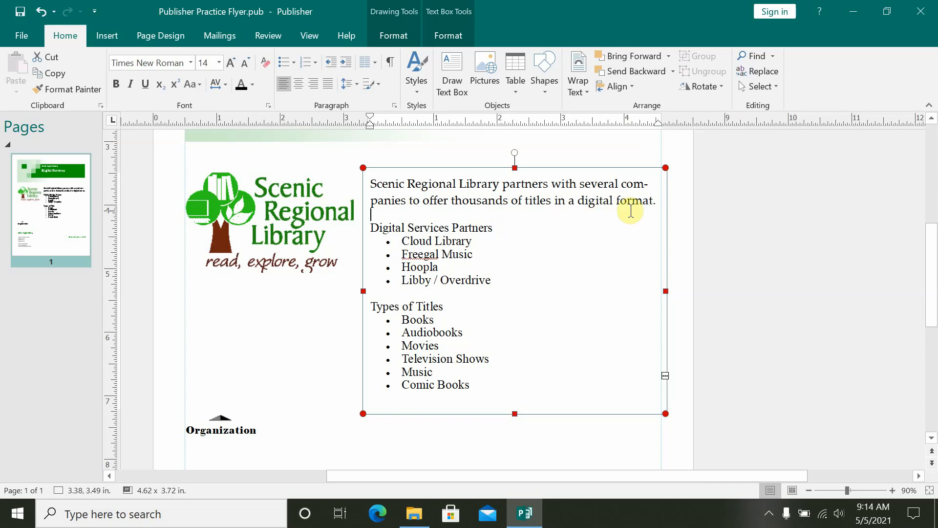
- Set the font size of the introductory paragraph in the text box to 28
{"action": "left_click", "coordinate": [653, 201]}
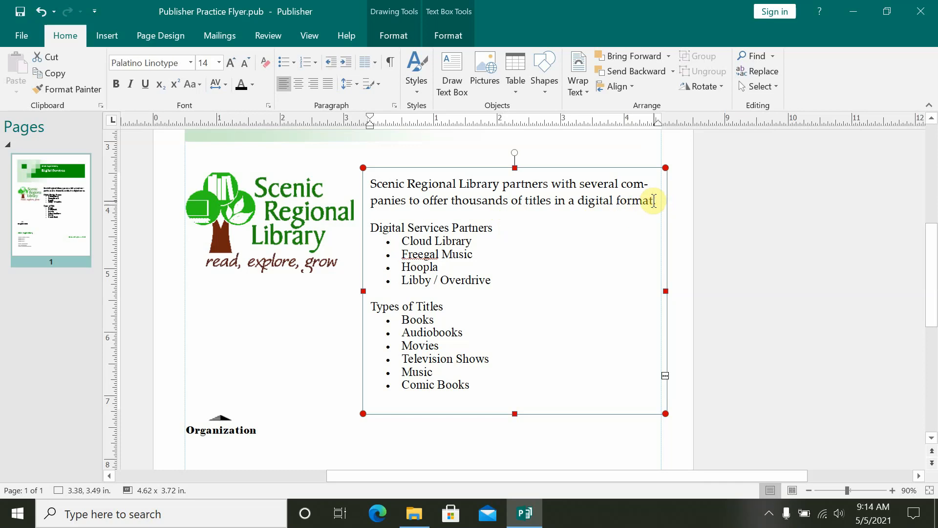
{"action": "left_click_drag", "start_coordinate": [653, 201], "coordinate": [368, 192]}
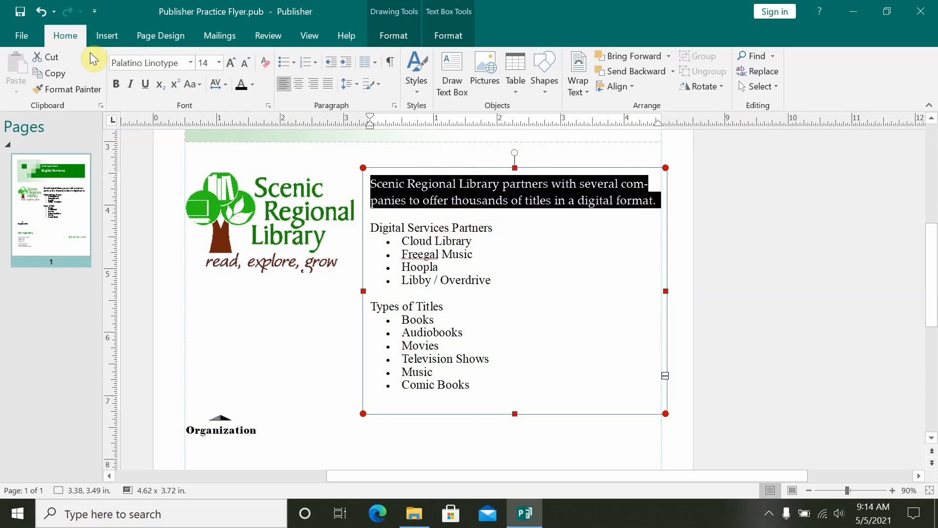
{"action": "left_click", "coordinate": [219, 64]}
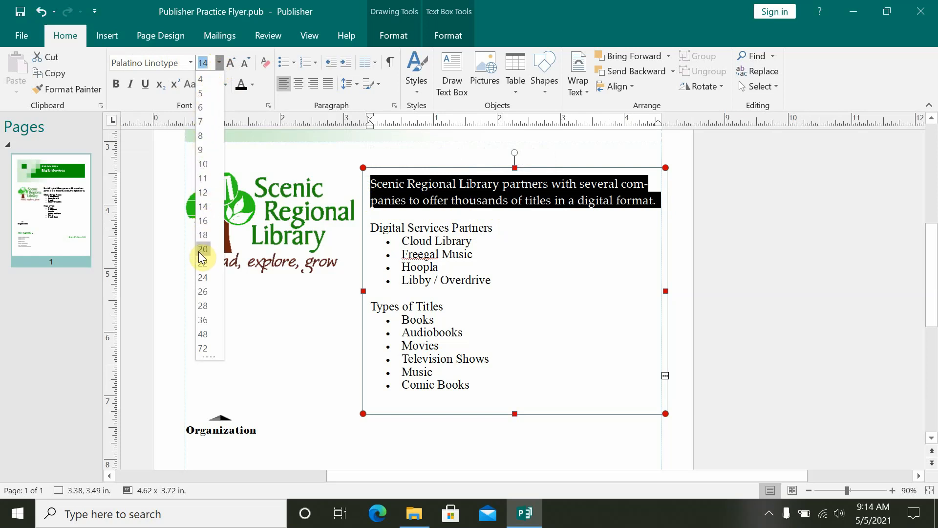
{"action": "left_click", "coordinate": [202, 307]}
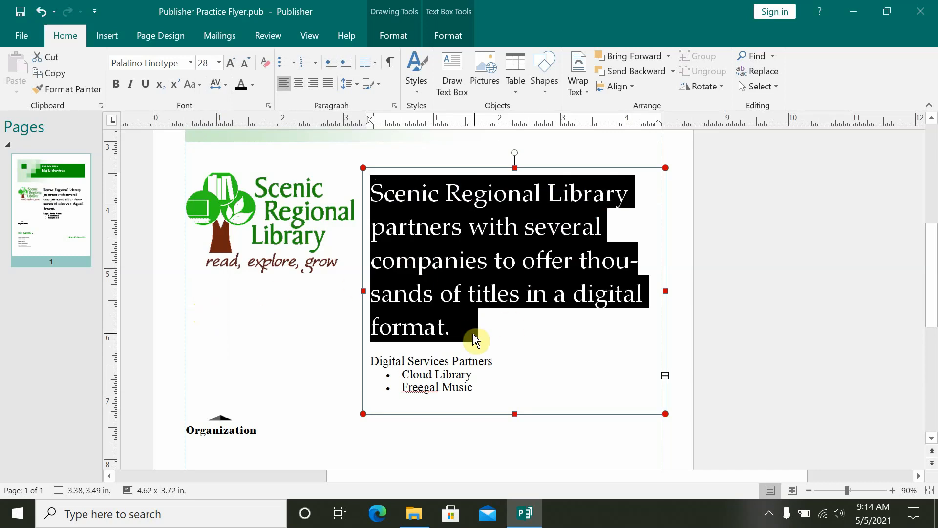
{"action": "left_click", "coordinate": [470, 331]}
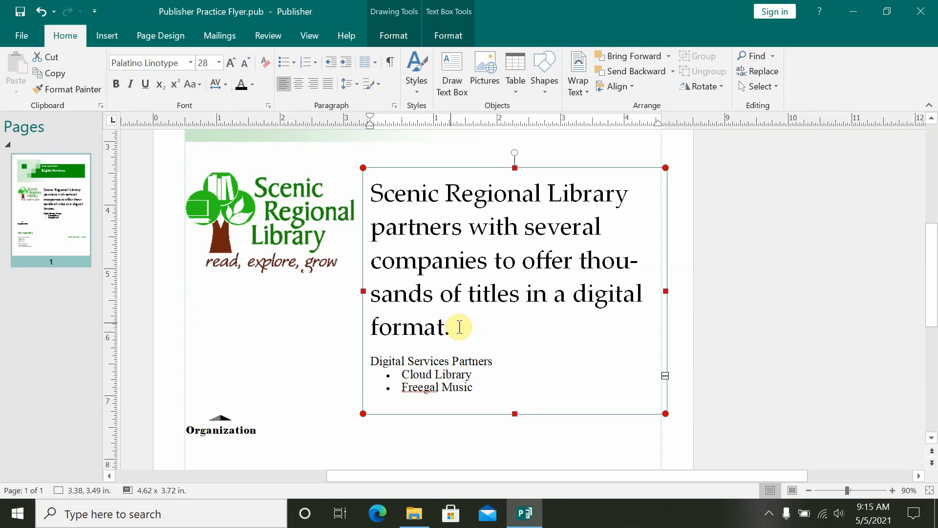
- Color the introductory paragraph bright blue, picking the shade from the standard colors in the Colors dialog
{"action": "left_click", "coordinate": [460, 327]}
{"action": "left_click_drag", "start_coordinate": [460, 327], "coordinate": [368, 191]}
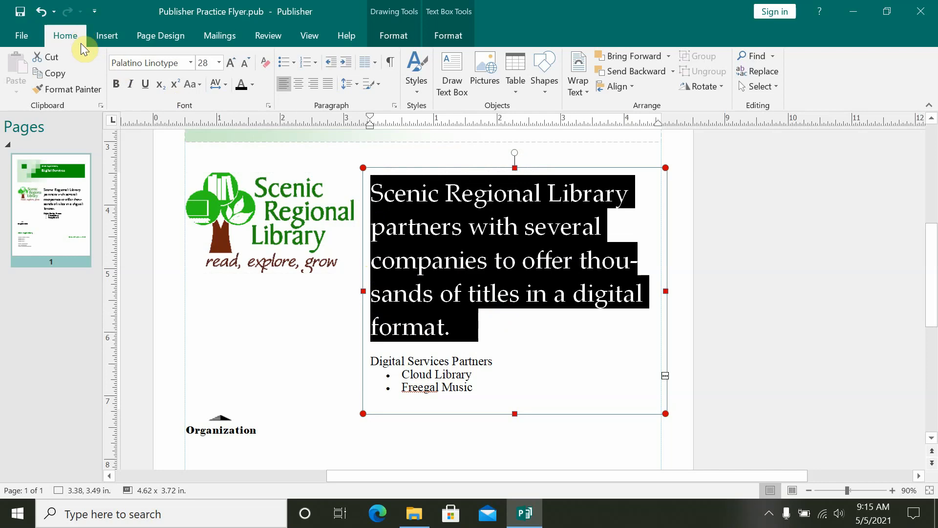
{"action": "left_click", "coordinate": [252, 85]}
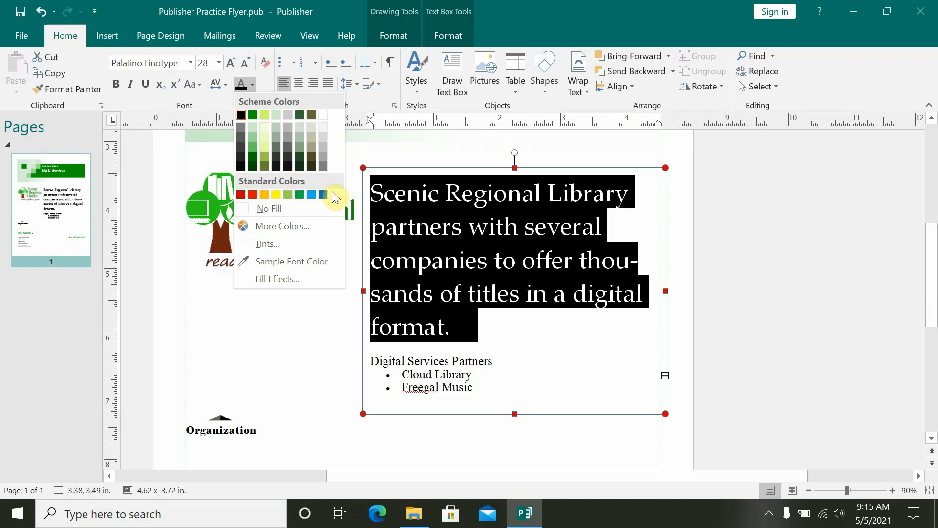
{"action": "left_click", "coordinate": [275, 226]}
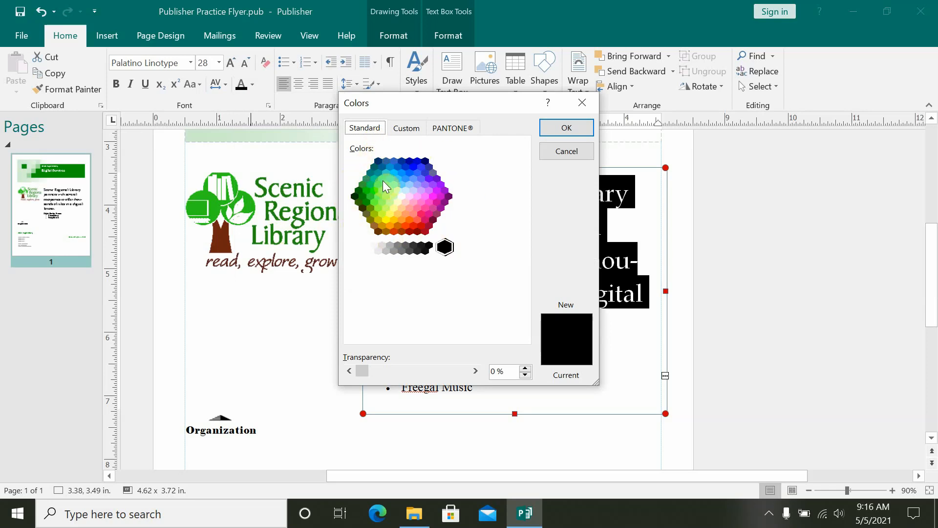
{"action": "left_click", "coordinate": [410, 172]}
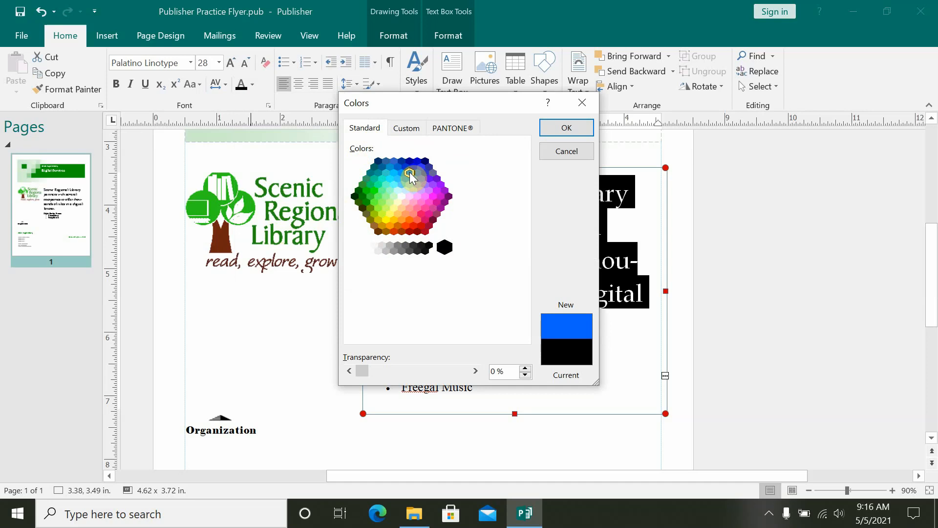
{"action": "left_click", "coordinate": [557, 128]}
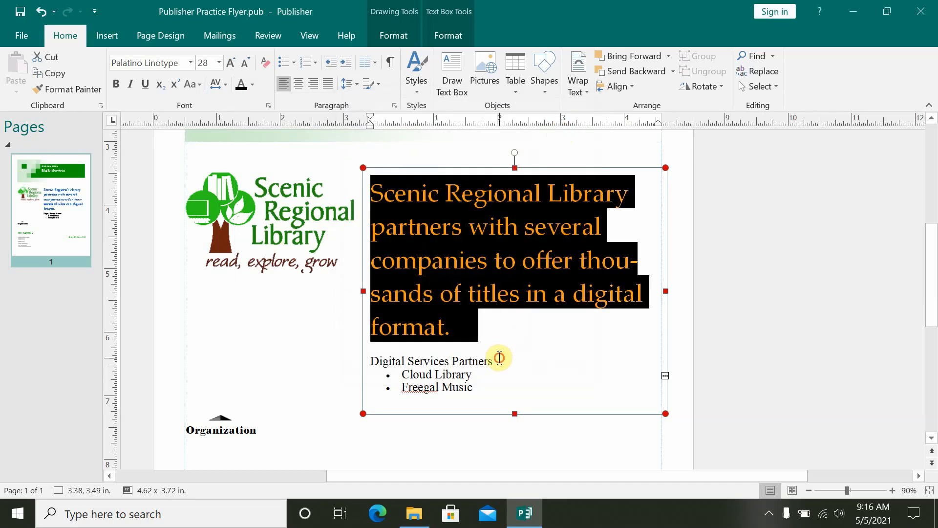
{"action": "left_click", "coordinate": [499, 359]}
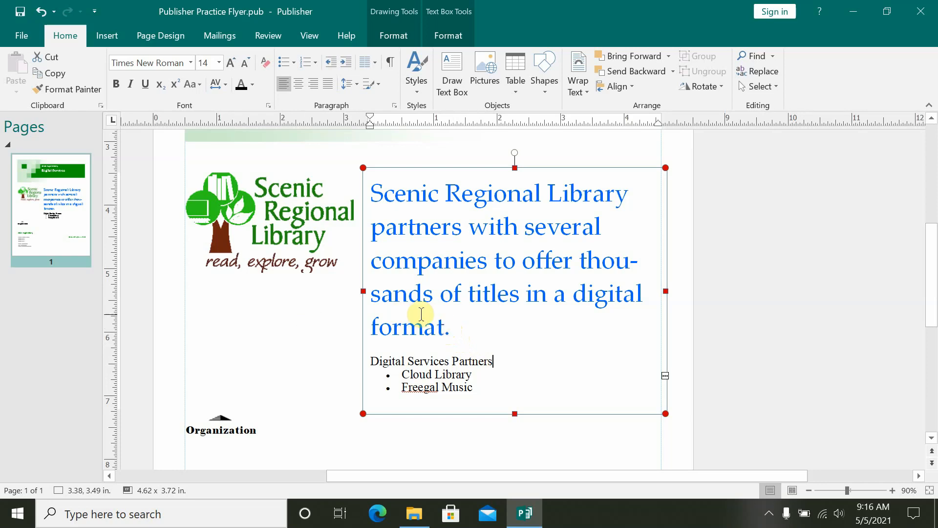
- Make the introductory paragraph bold and underlined
{"action": "left_click", "coordinate": [454, 329]}
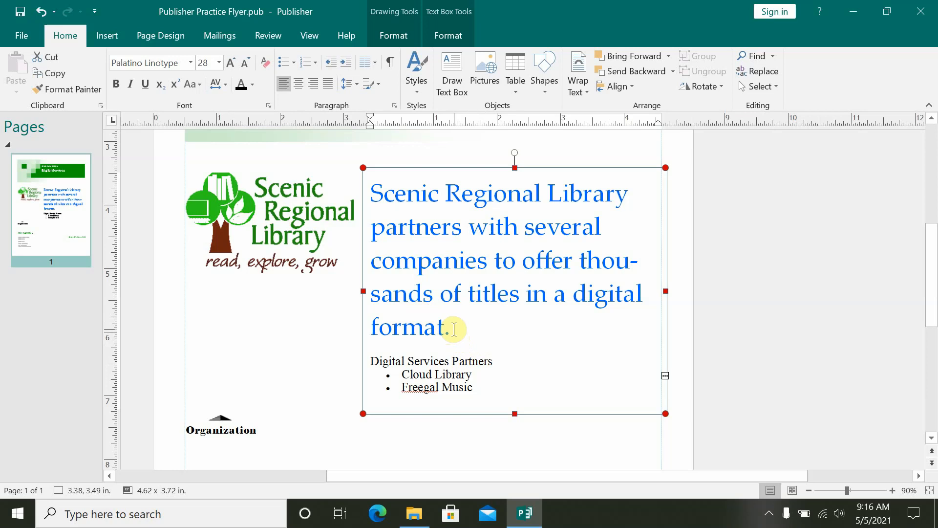
{"action": "left_click_drag", "start_coordinate": [454, 329], "coordinate": [371, 189]}
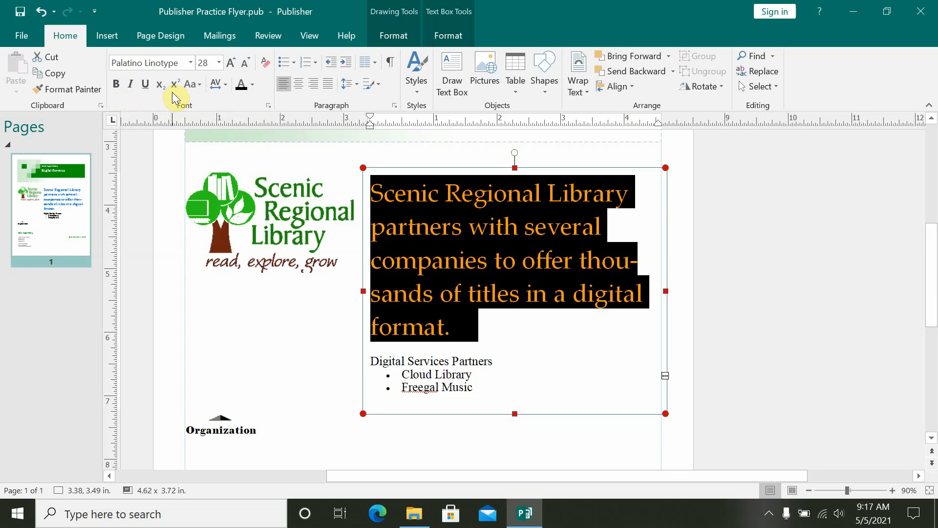
{"action": "left_click", "coordinate": [115, 85]}
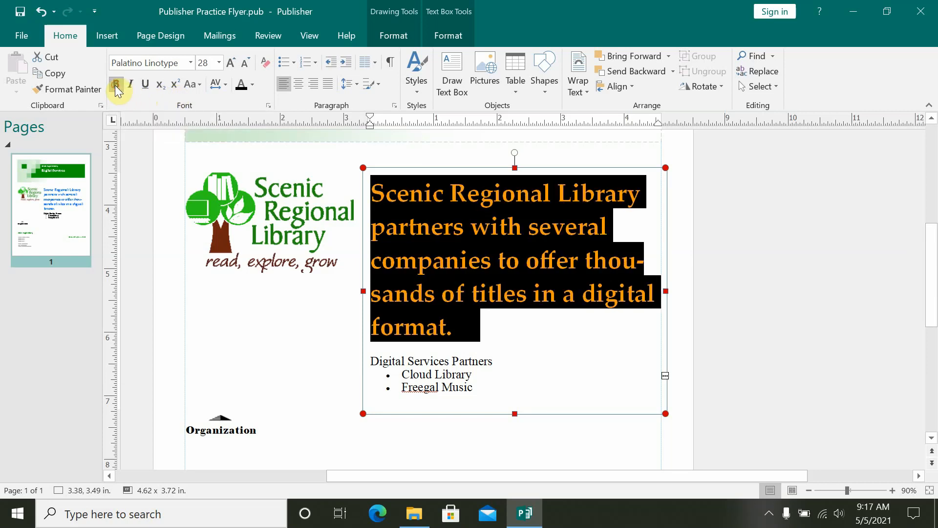
{"action": "left_click", "coordinate": [144, 84]}
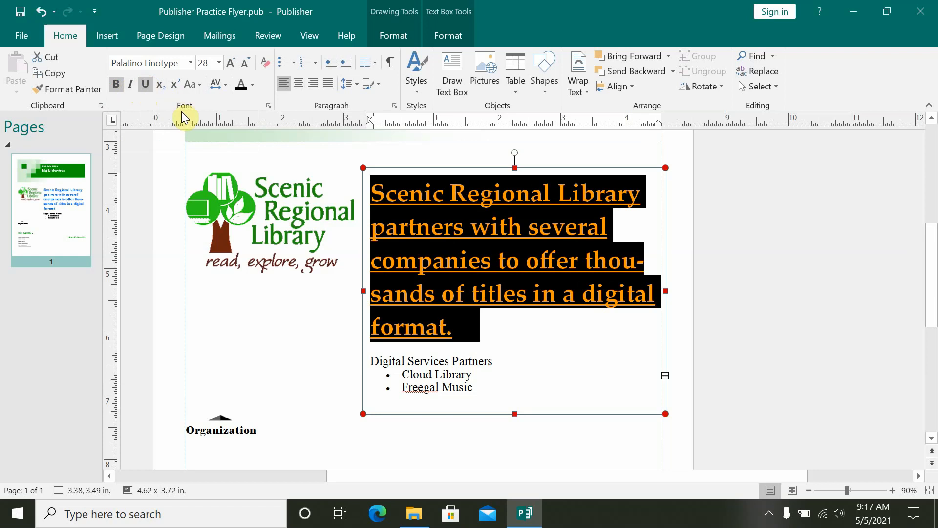
{"action": "left_click", "coordinate": [494, 361]}
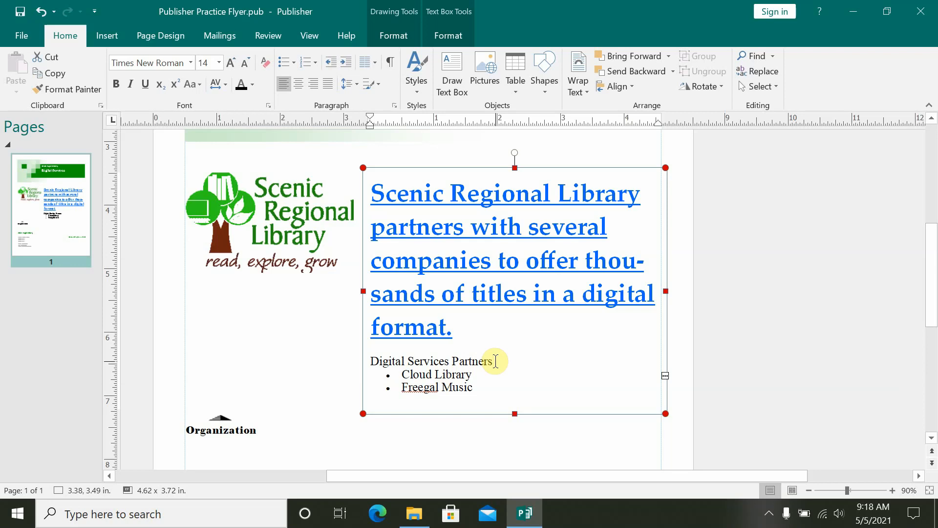
- Center the introductory paragraph within its text box
{"action": "left_click", "coordinate": [458, 326]}
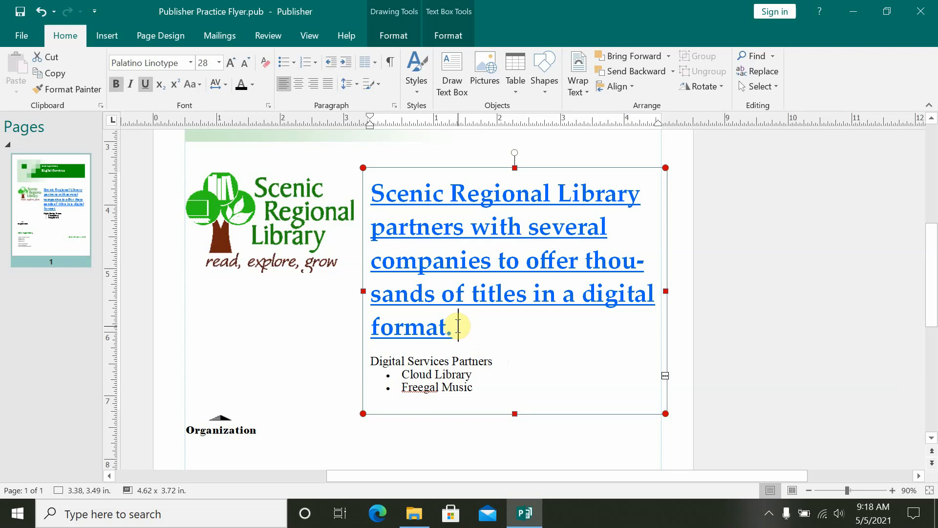
{"action": "left_click_drag", "start_coordinate": [458, 326], "coordinate": [372, 190]}
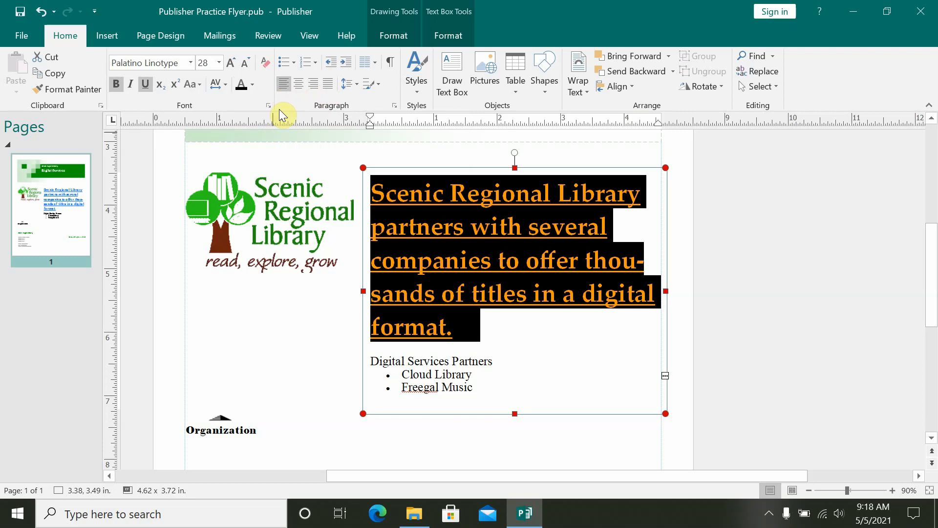
{"action": "left_click", "coordinate": [299, 84]}
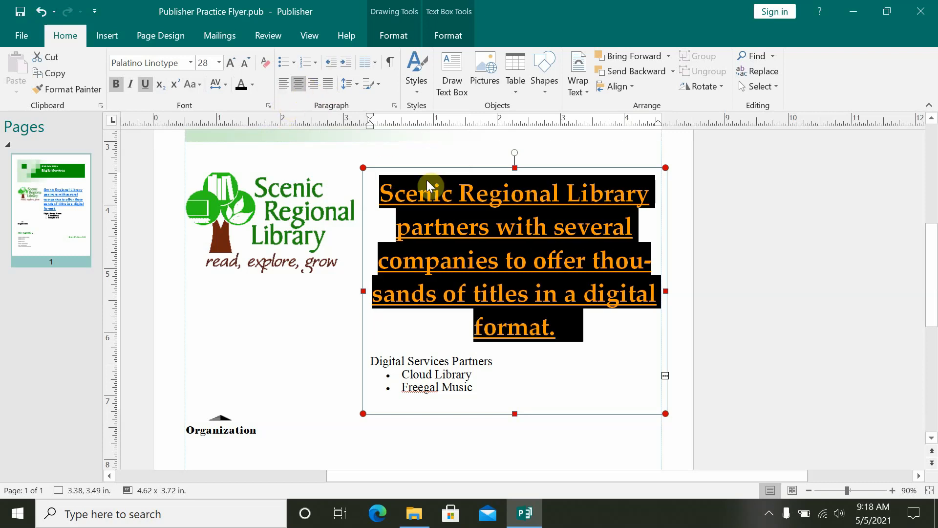
{"action": "left_click", "coordinate": [501, 368]}
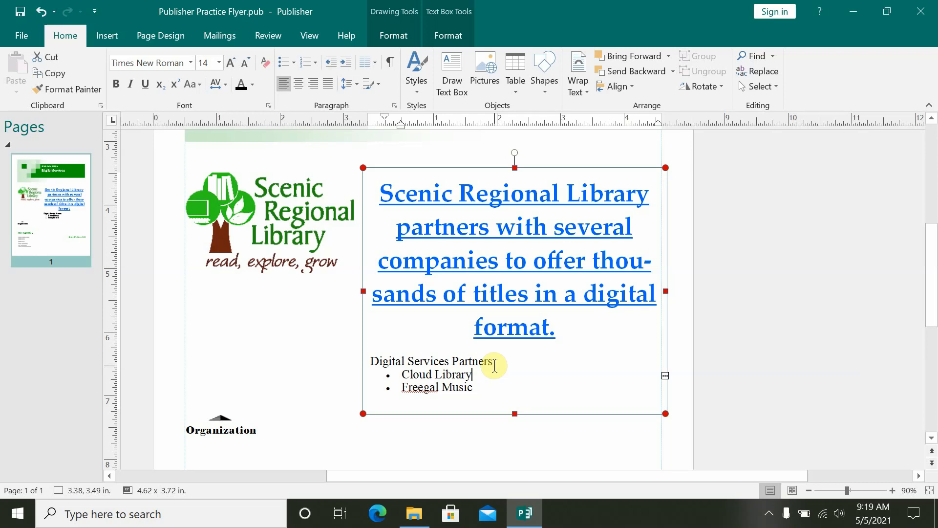
- Enlarge the text box toward its lower-left corner to about 5.43 x 4.29 in
{"action": "left_click", "coordinate": [453, 298]}
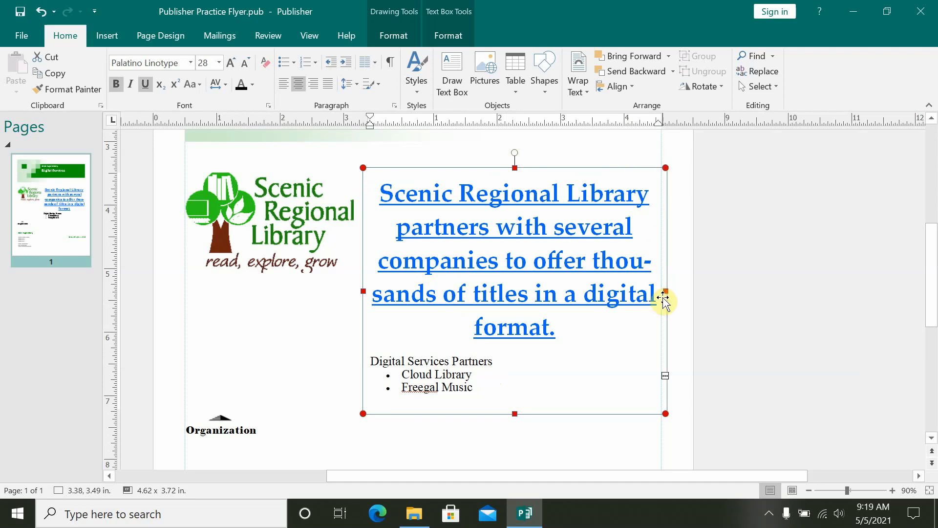
{"action": "left_click", "coordinate": [363, 412]}
{"action": "left_click_drag", "start_coordinate": [363, 413], "coordinate": [312, 448]}
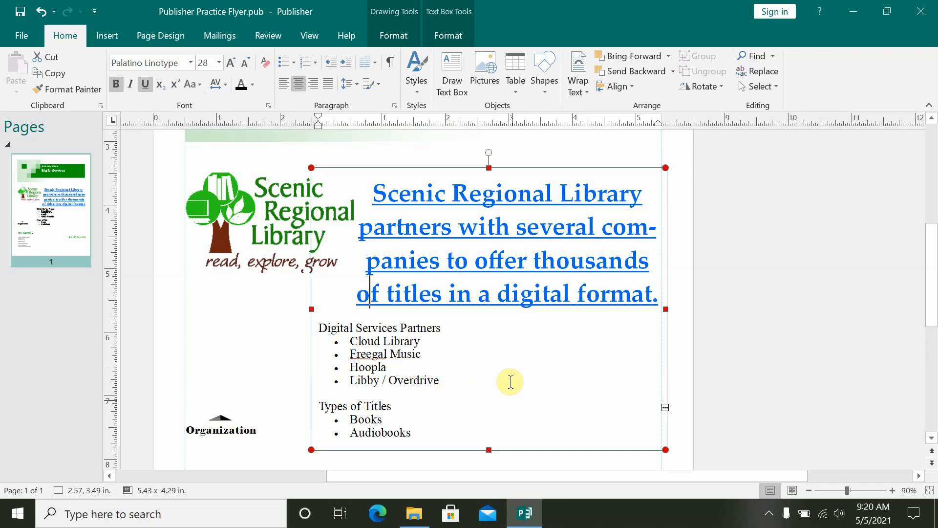
- Move the text box straight up the page to about position 2.57, 3.16 in
{"action": "left_click", "coordinate": [385, 293]}
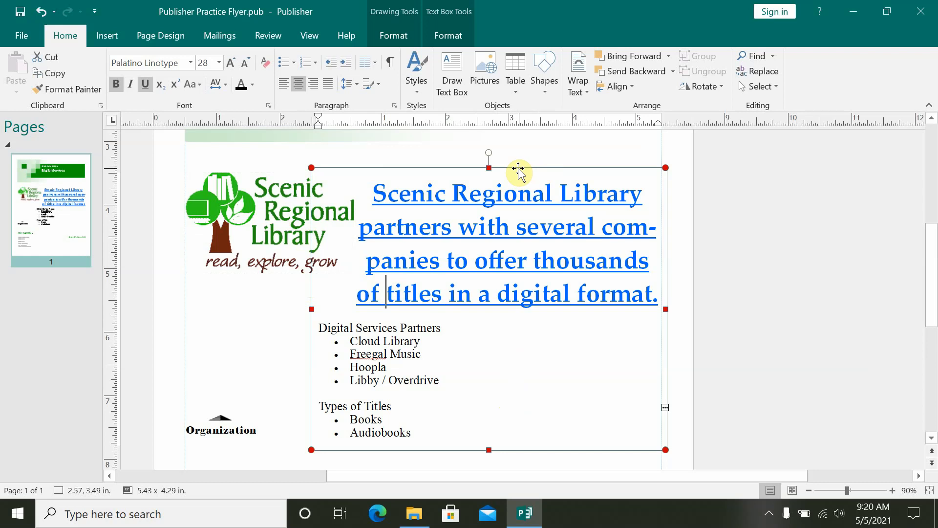
{"action": "left_click", "coordinate": [442, 447]}
{"action": "mouse_move", "coordinate": [442, 446]}
{"action": "left_mouse_down"}
{"action": "mouse_move", "coordinate": [310, 448]}
{"action": "mouse_move", "coordinate": [438, 430]}
{"action": "left_mouse_up"}
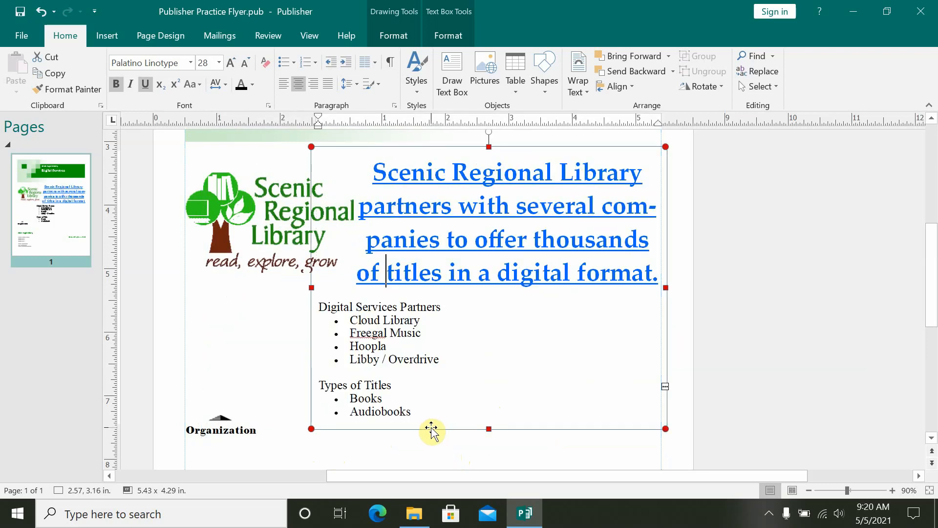